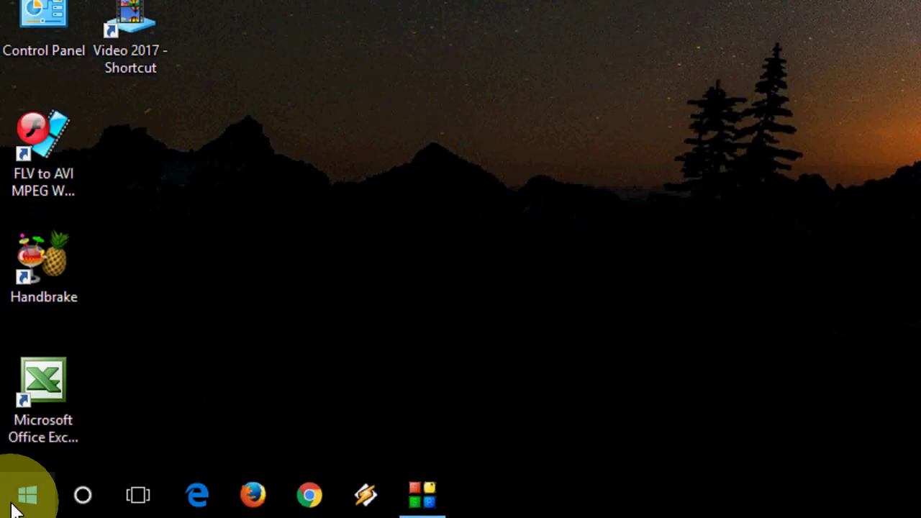
Open the Start menu from the taskbar's Start button.
{"action": "left_click", "coordinate": [16, 510]}
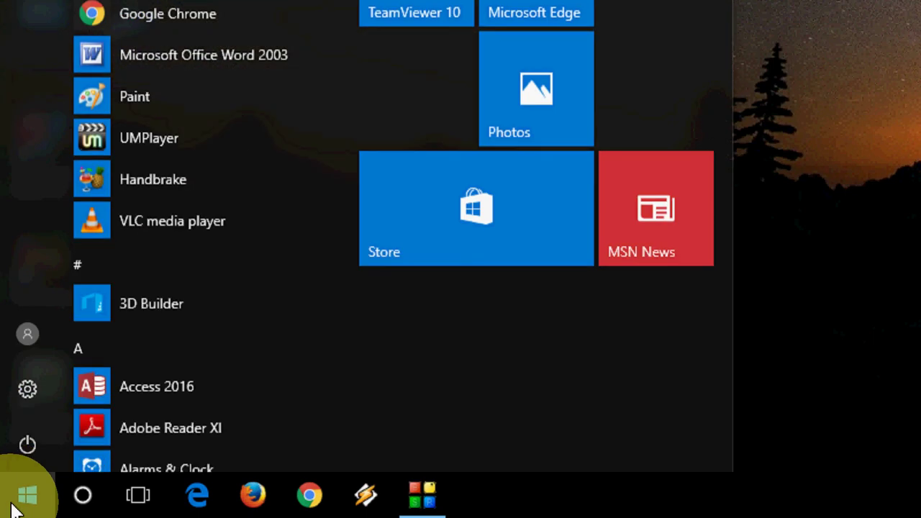
Search for regedit and run Registry Editor as administrator.
{"action": "type", "text": "reg"}
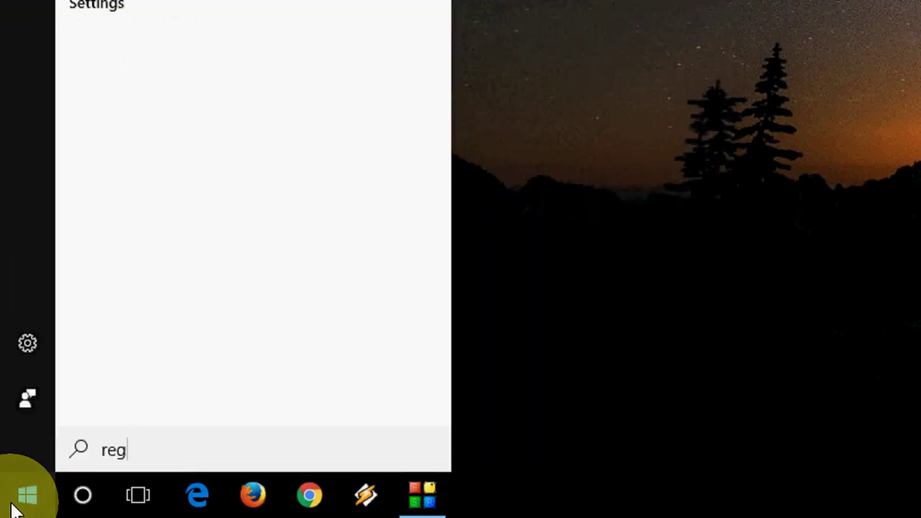
{"action": "type", "text": "edit"}
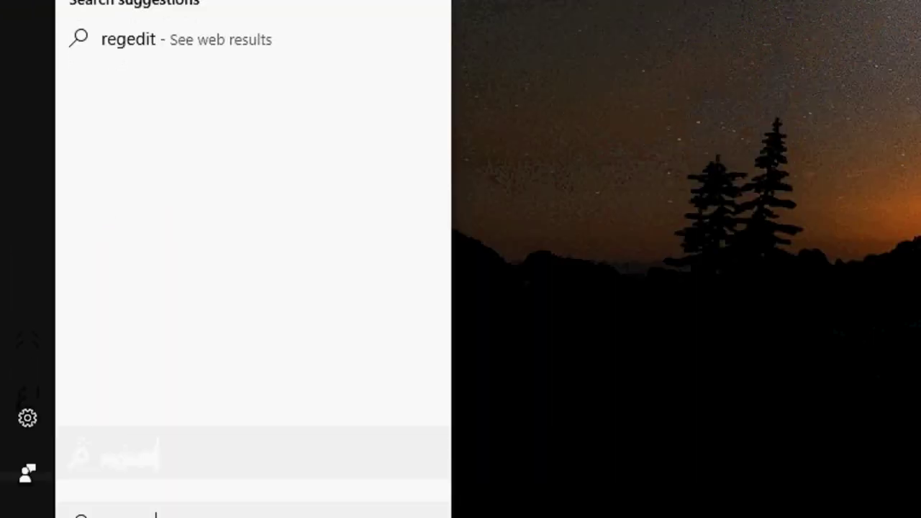
{"action": "right_click", "coordinate": [197, 114]}
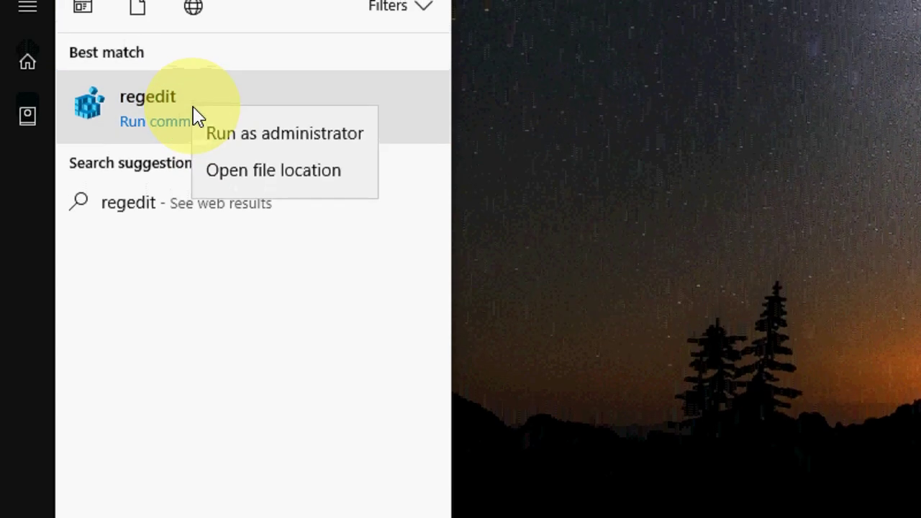
{"action": "left_click", "coordinate": [323, 144]}
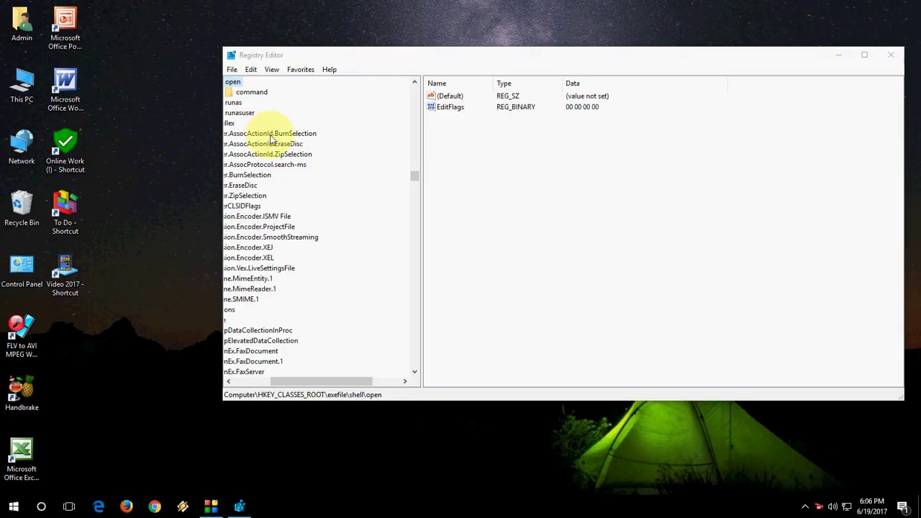
{"action": "left_click", "coordinate": [270, 134]}
Collapse the key tree to the root hives and move the Registry Editor window down-left.
{"action": "key", "text": "Left"}
{"action": "key", "text": "Left"}
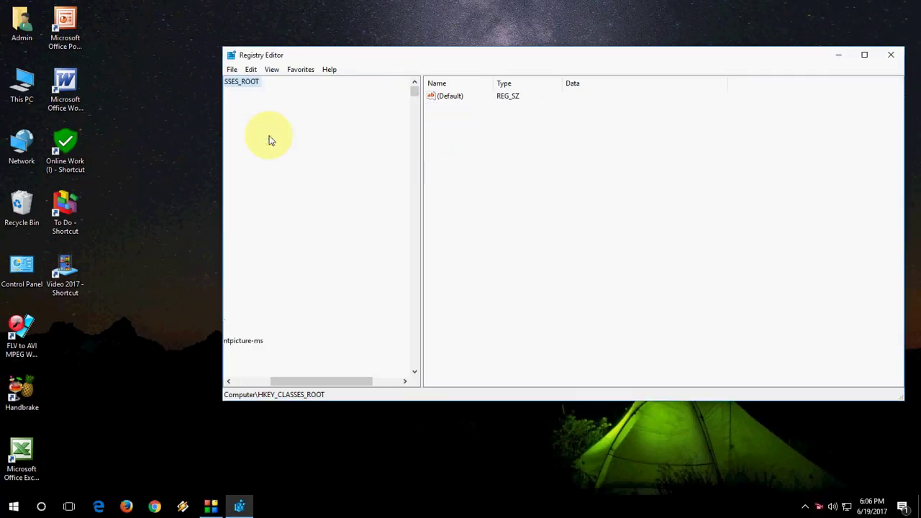
{"action": "key", "text": "Left"}
{"action": "key", "text": "Left"}
{"action": "key", "text": "Right"}
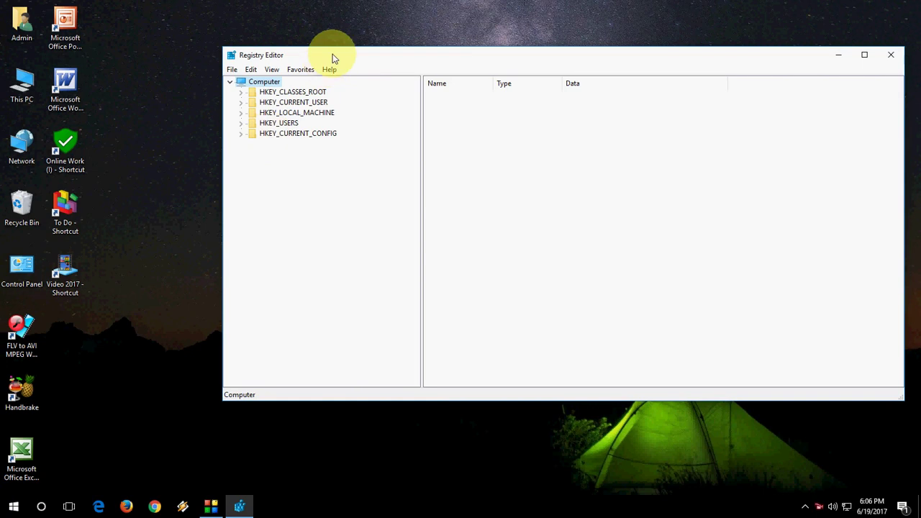
{"action": "left_click_drag", "start_coordinate": [333, 57], "coordinate": [285, 88]}
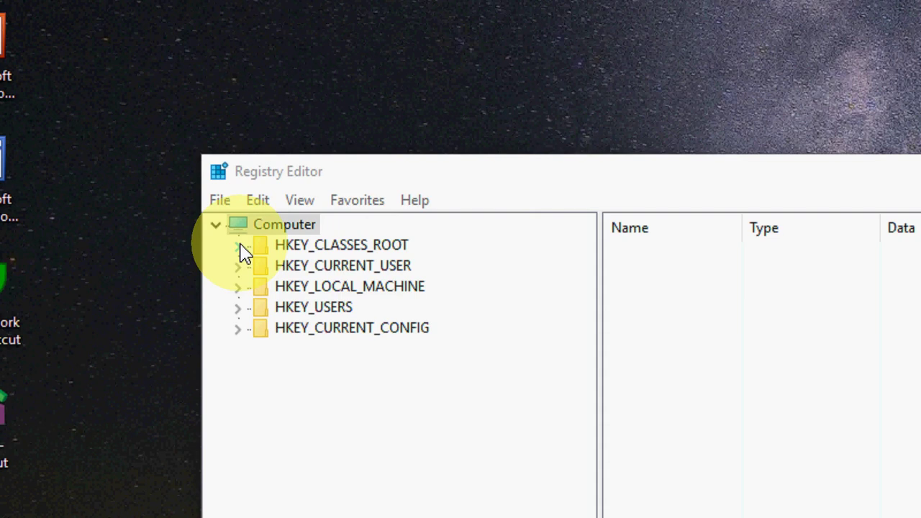
Expand HKEY_CLASSES_ROOT and scroll its extension keys past .easmx to the .exe entries.
{"action": "left_click", "coordinate": [238, 247]}
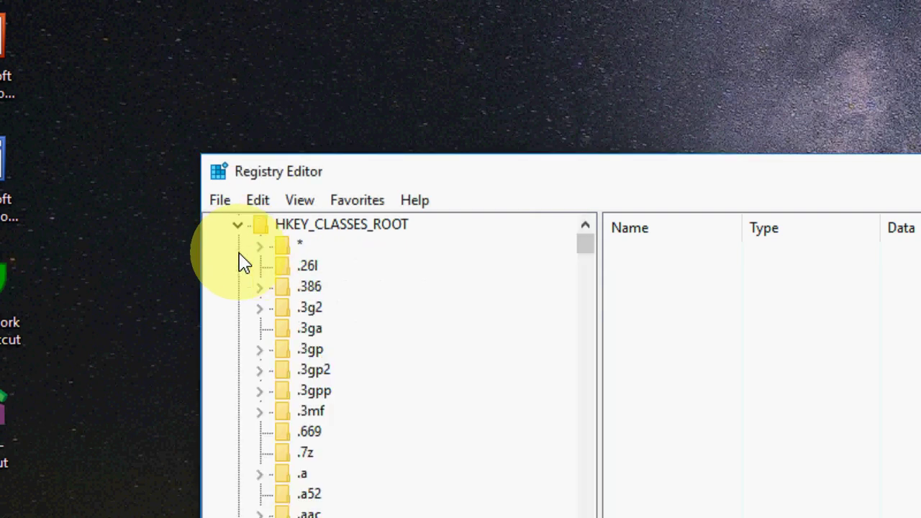
{"action": "left_click", "coordinate": [314, 353]}
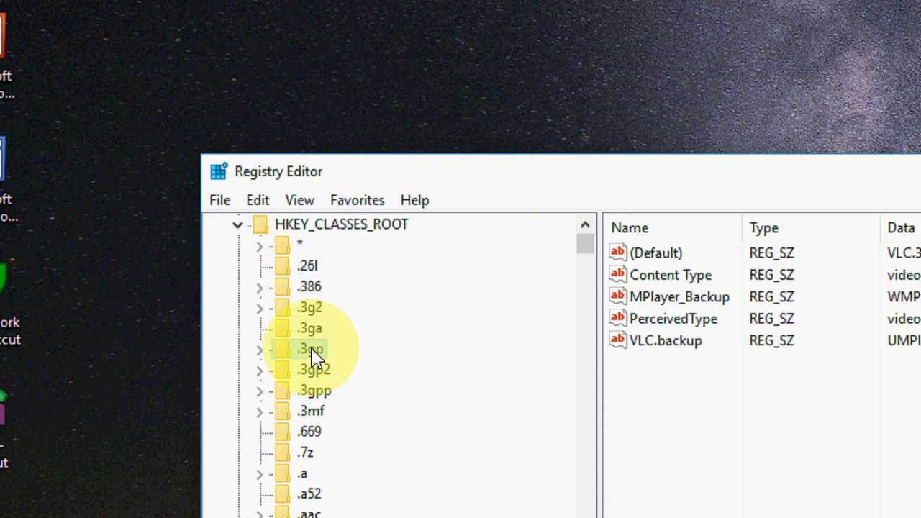
{"action": "key", "text": "Down"}
{"action": "key", "text": "Down"}
{"action": "key", "text": "Down"}
{"action": "scroll", "coordinate": [314, 352], "scroll_direction": "down", "scroll_amount": 20}
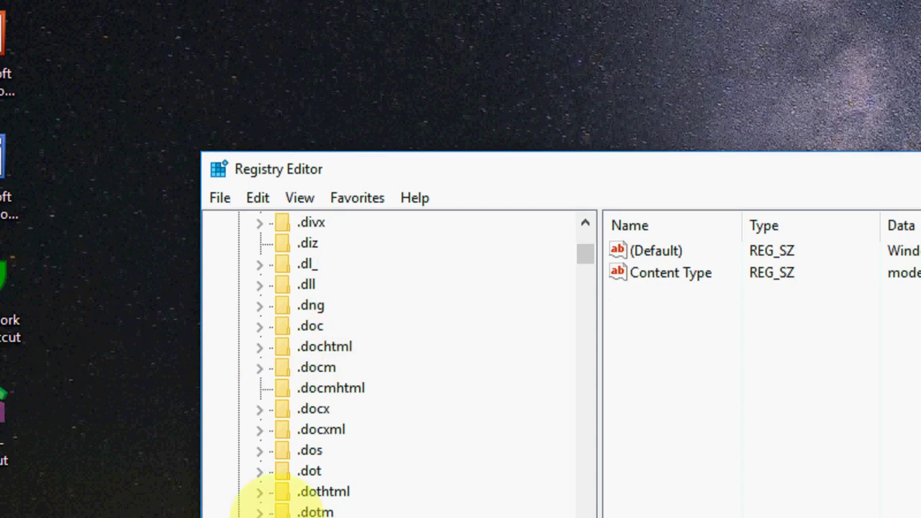
{"action": "type", "text": ".easmx"}
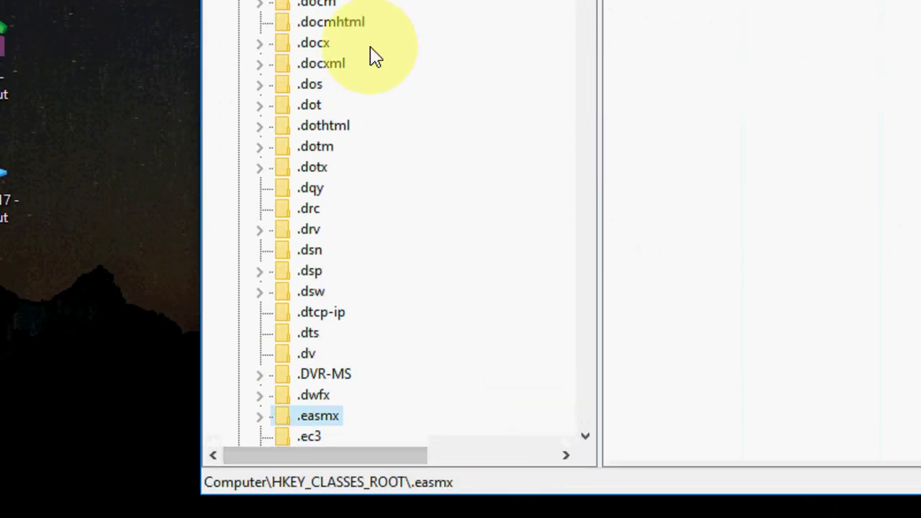
{"action": "scroll", "coordinate": [361, 125], "scroll_direction": "down", "scroll_amount": 2}
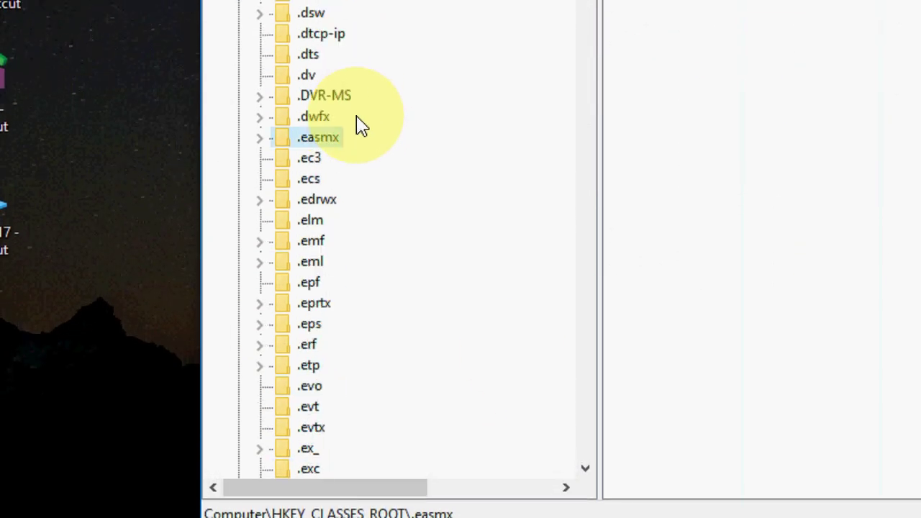
{"action": "scroll", "coordinate": [360, 125], "scroll_direction": "down", "scroll_amount": 1}
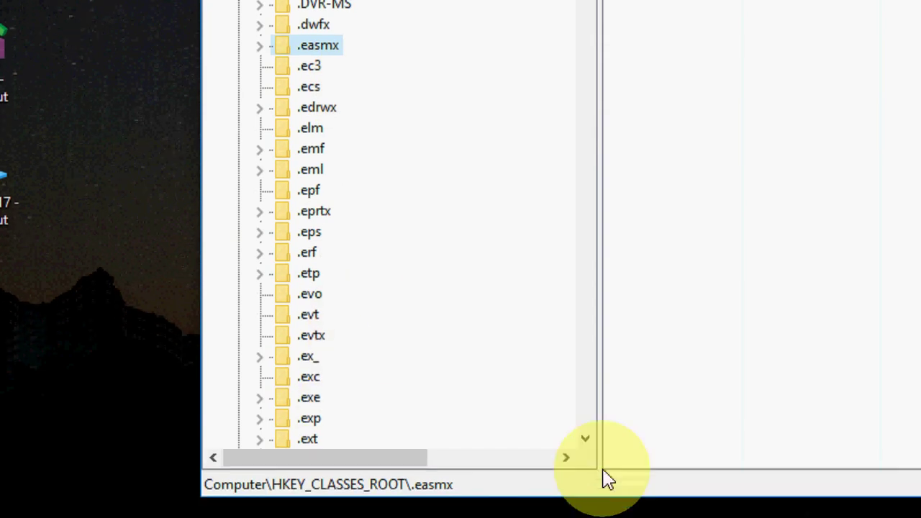
{"action": "left_click", "coordinate": [586, 413]}
{"action": "left_click", "coordinate": [586, 414]}
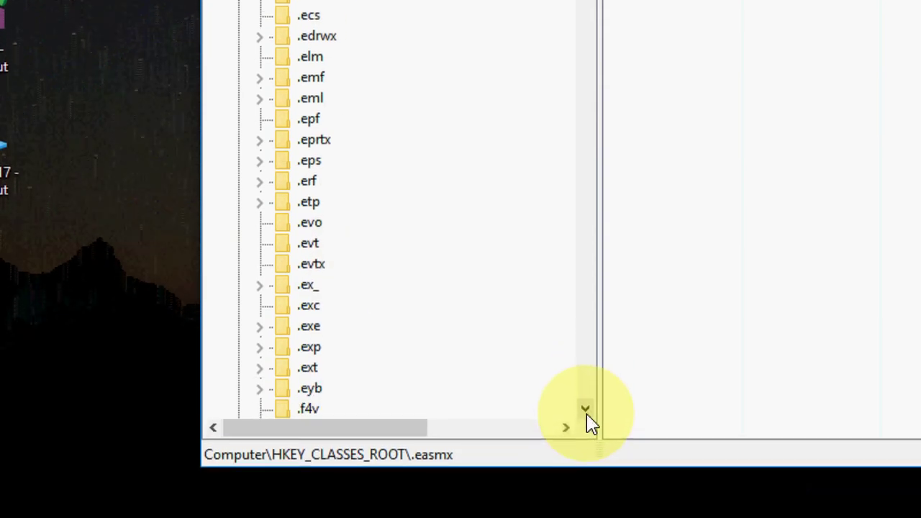
Confirm the .exe key's (Default) value data is exefile.
{"action": "left_click", "coordinate": [315, 330]}
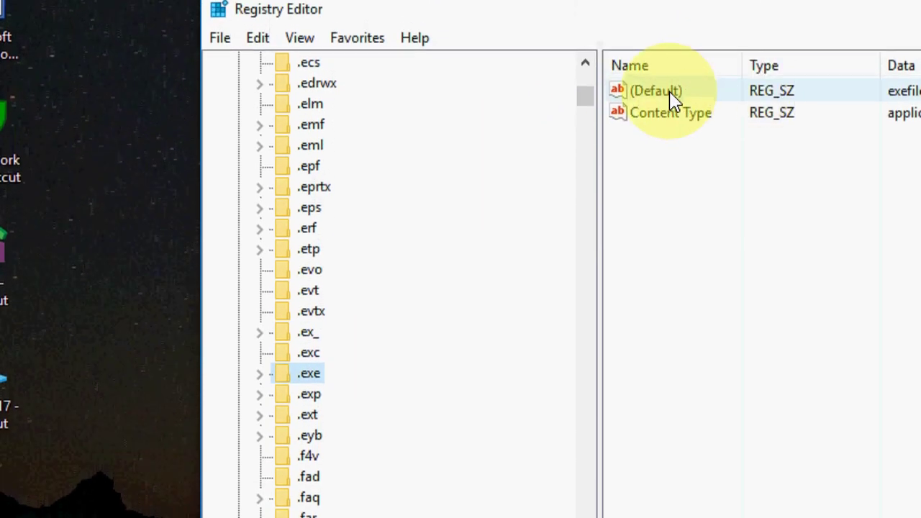
{"action": "right_click", "coordinate": [670, 86]}
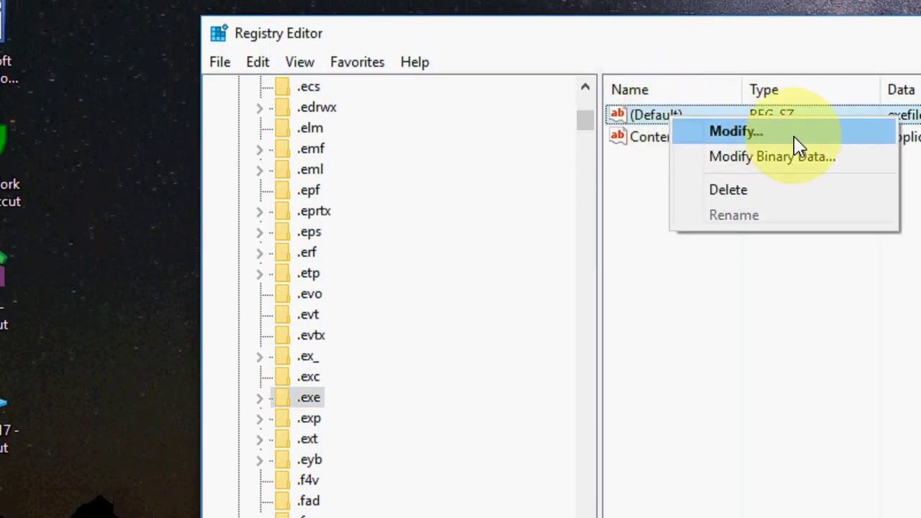
{"action": "left_click", "coordinate": [778, 135]}
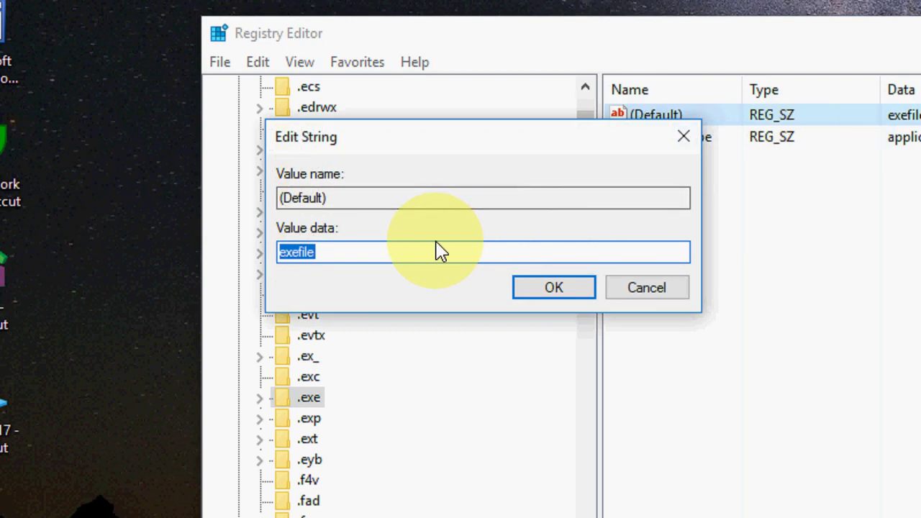
{"action": "left_click", "coordinate": [374, 256]}
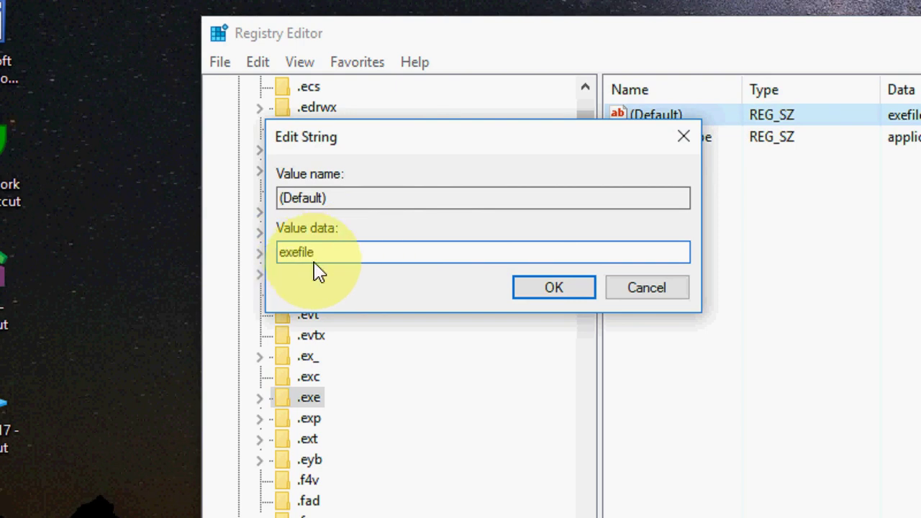
{"action": "left_click", "coordinate": [586, 295]}
{"action": "scroll", "coordinate": [375, 327], "scroll_direction": "down", "scroll_amount": 2}
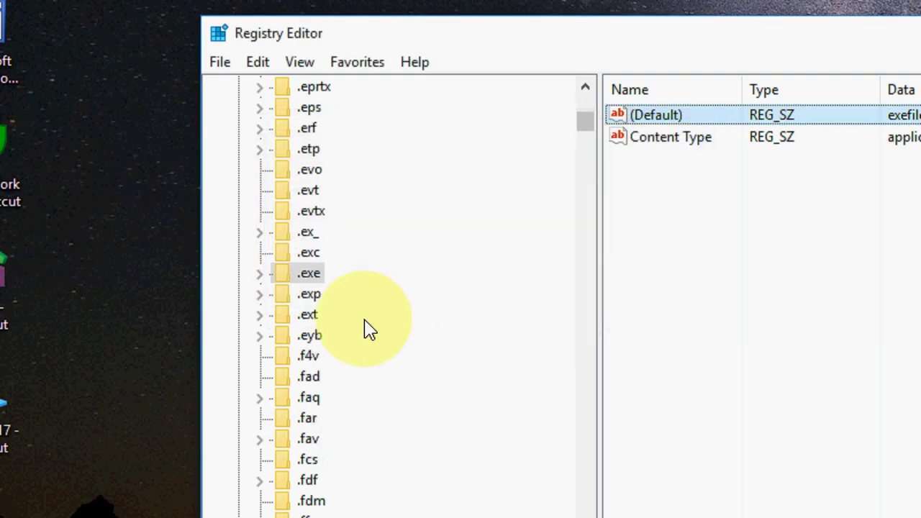
Move down the HKEY_CLASSES_ROOT key list from .flac to exefile and select it.
{"action": "scroll", "coordinate": [321, 337], "scroll_direction": "down", "scroll_amount": 6}
{"action": "left_click", "coordinate": [315, 323]}
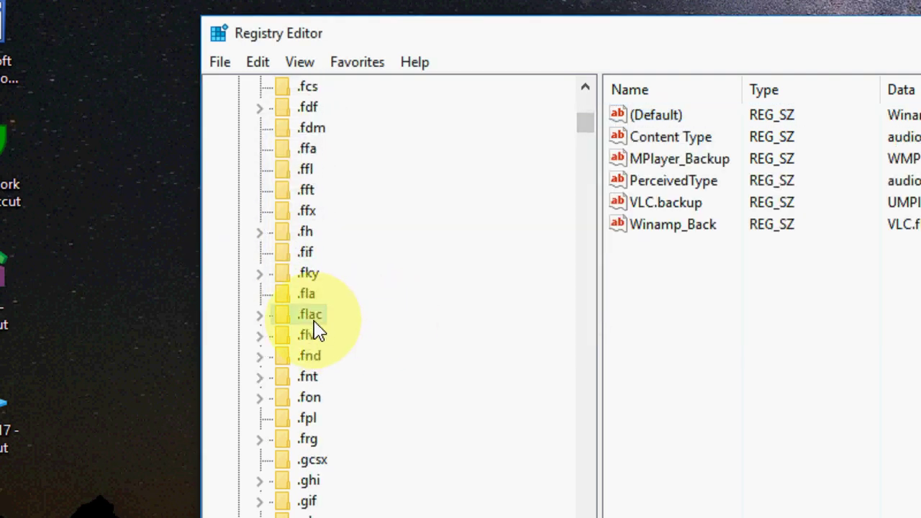
{"action": "key", "text": "e"}
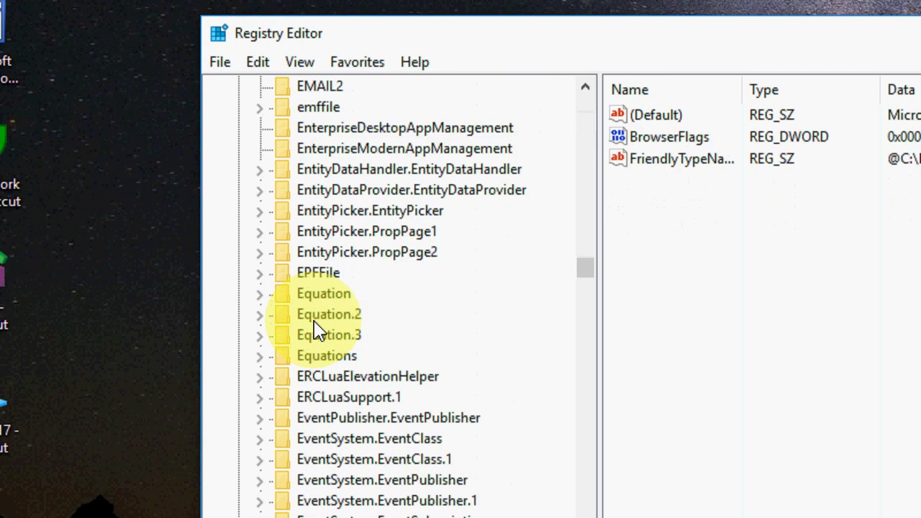
{"action": "key", "text": "x"}
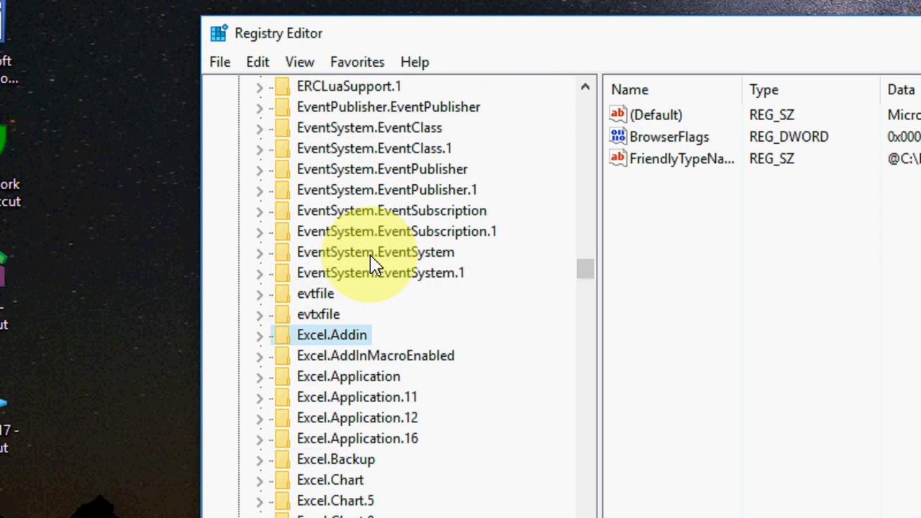
{"action": "key", "text": "Down"}
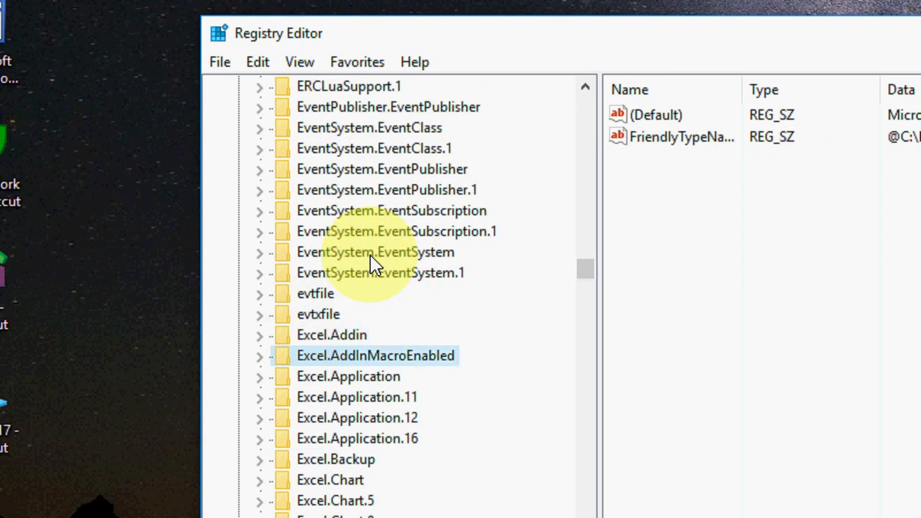
{"action": "key", "text": "Up"}
{"action": "key", "text": "Up"}
{"action": "key", "text": "Up"}
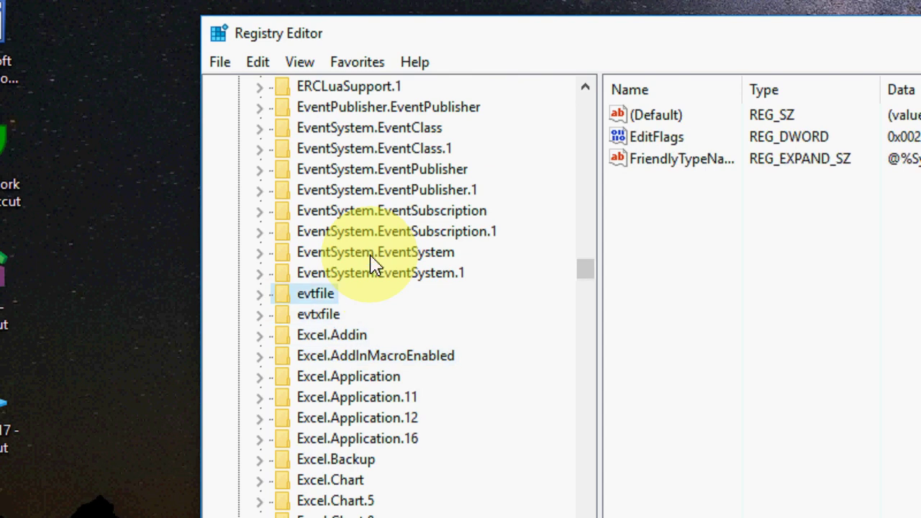
{"action": "key", "text": "Down"}
{"action": "key", "text": "Down"}
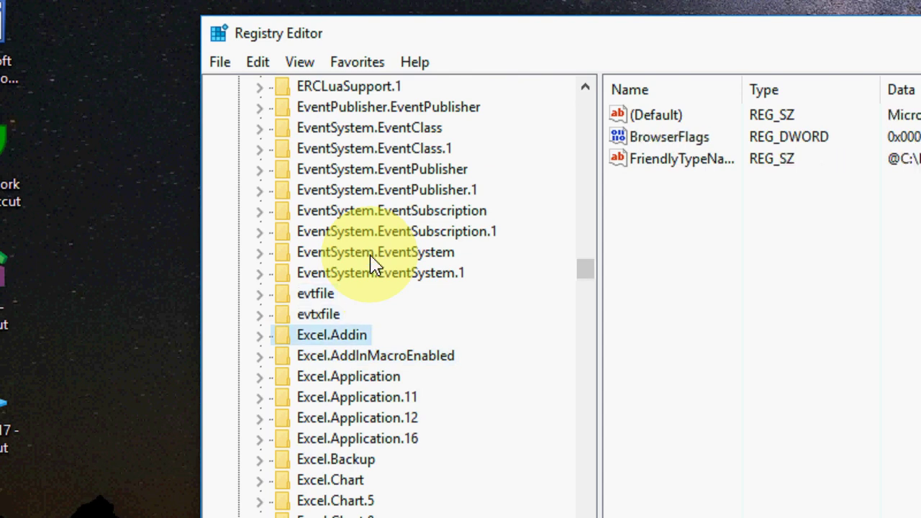
{"action": "key", "text": "Page_Down"}
{"action": "scroll", "coordinate": [374, 264], "scroll_direction": "down", "scroll_amount": 2}
{"action": "scroll", "coordinate": [388, 259], "scroll_direction": "down", "scroll_amount": 2}
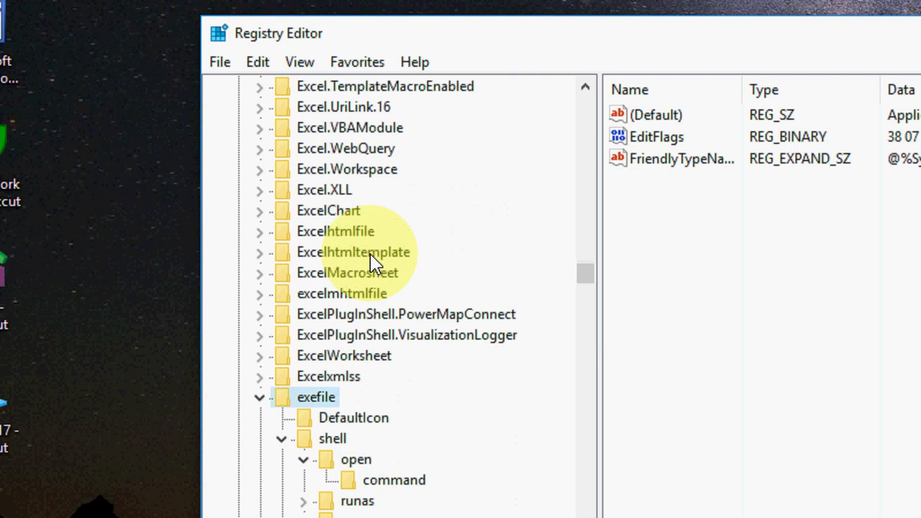
{"action": "left_click", "coordinate": [260, 397]}
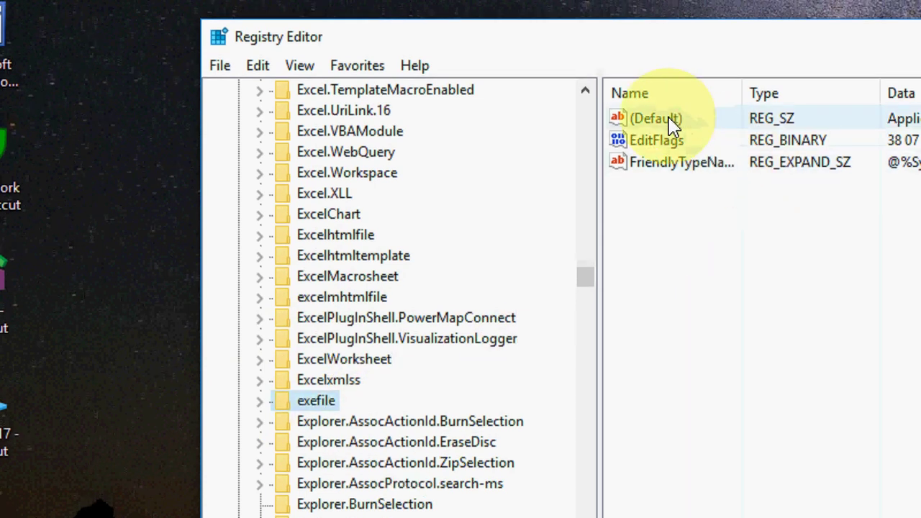
Change exefile's (Default) value data from Application to "%1" %*.
{"action": "right_click", "coordinate": [670, 123]}
{"action": "left_click", "coordinate": [708, 137]}
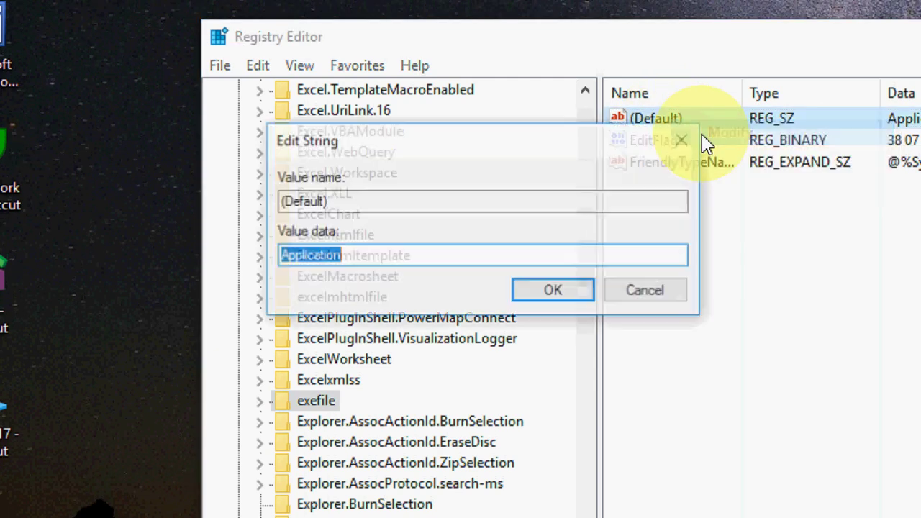
{"action": "key", "text": "BackSpace"}
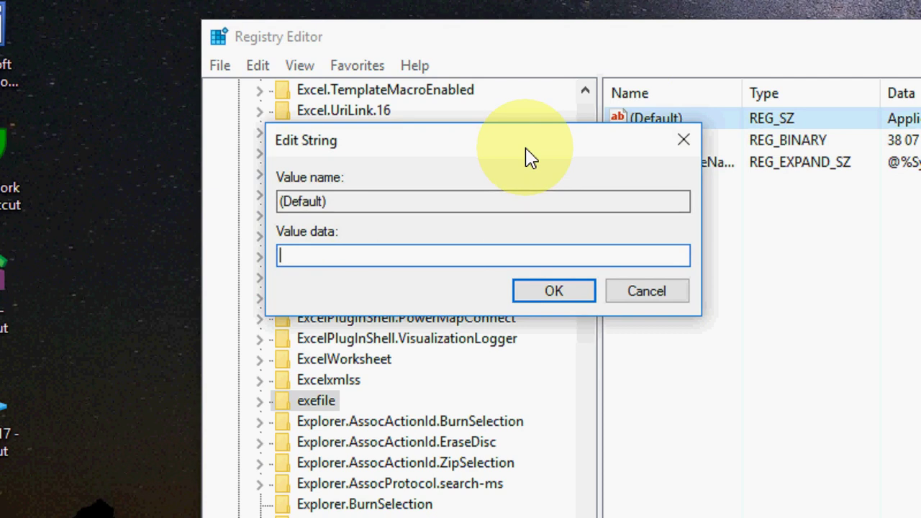
{"action": "type", "text": "\""}
{"action": "type", "text": "%"}
{"action": "type", "text": "1"}
{"action": "type", "text": "\" %"}
{"action": "type", "text": "*"}
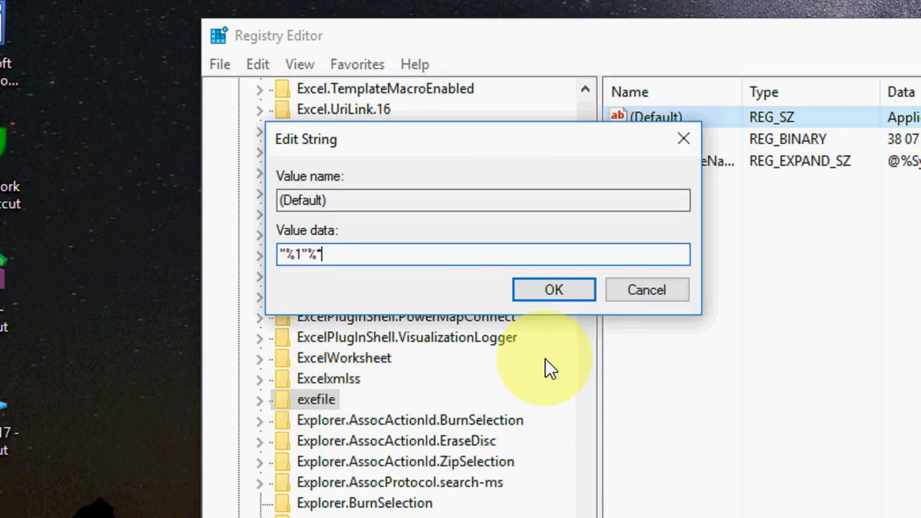
{"action": "left_click", "coordinate": [557, 295]}
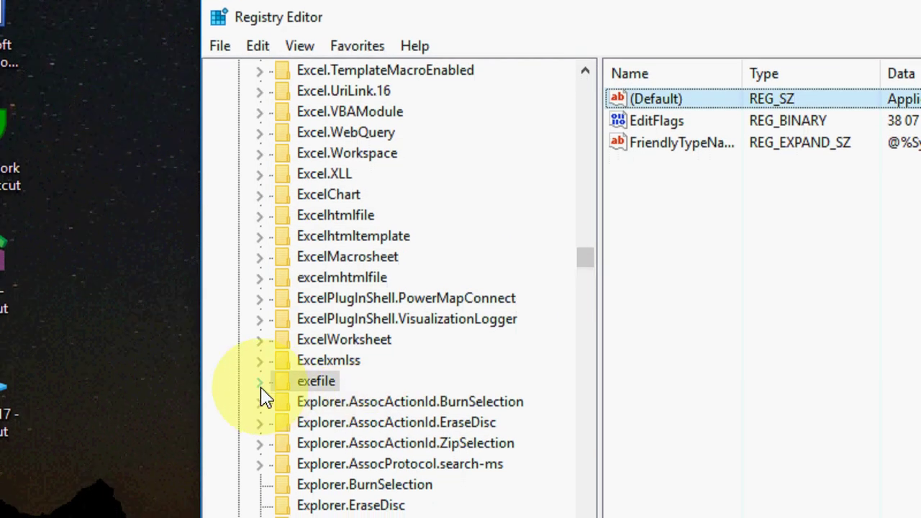
Expand exefile and its shell subkey, then select the open key.
{"action": "left_click", "coordinate": [262, 390]}
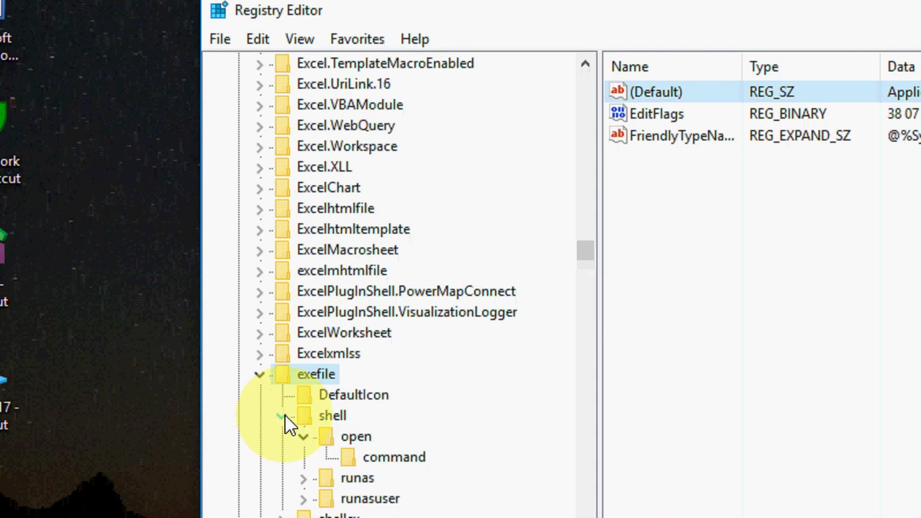
{"action": "left_click", "coordinate": [283, 401]}
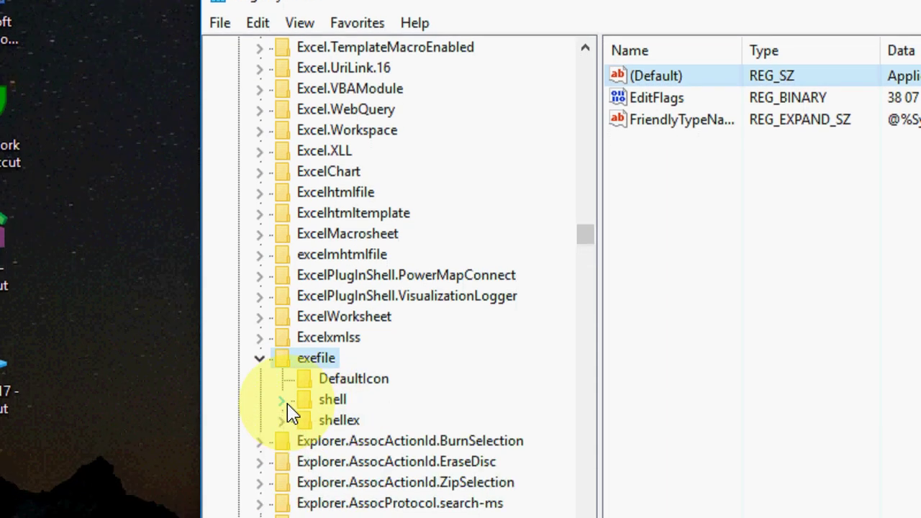
{"action": "left_click", "coordinate": [282, 400]}
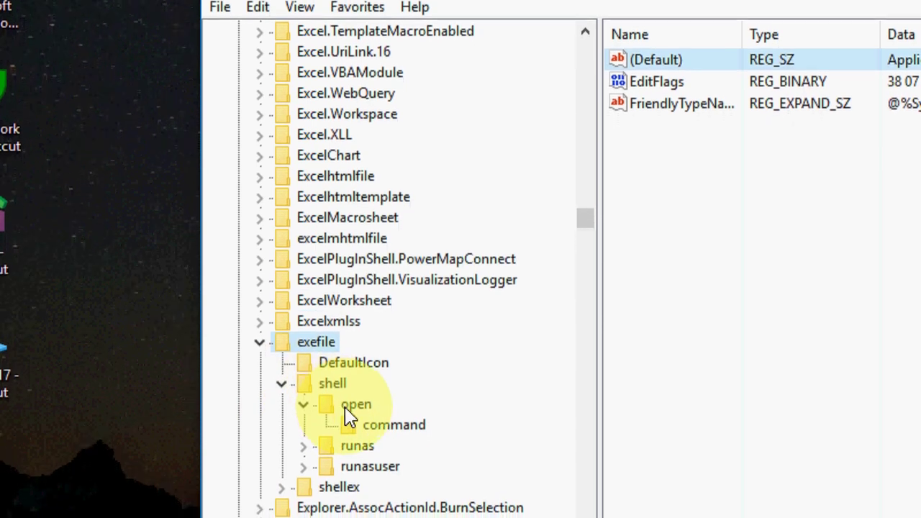
{"action": "left_click", "coordinate": [352, 404]}
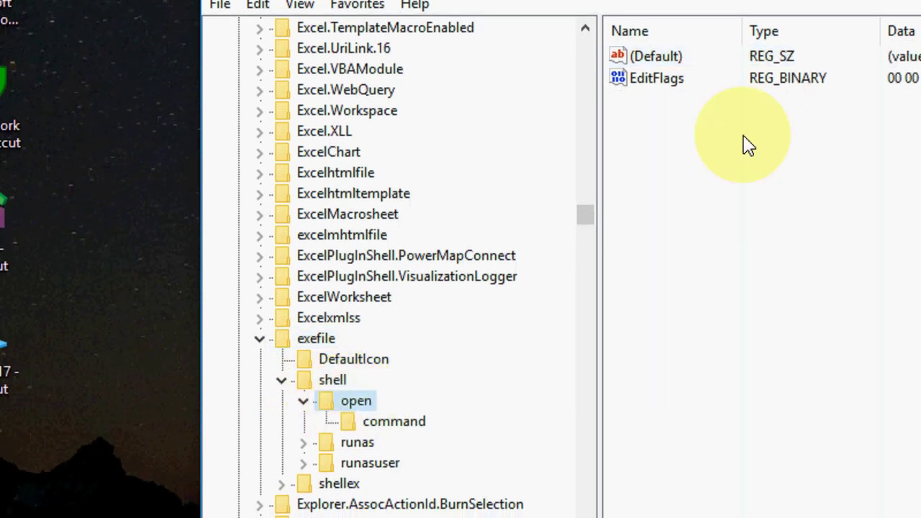
Enter "%1"%* as the open key's (Default) value data.
{"action": "right_click", "coordinate": [666, 103]}
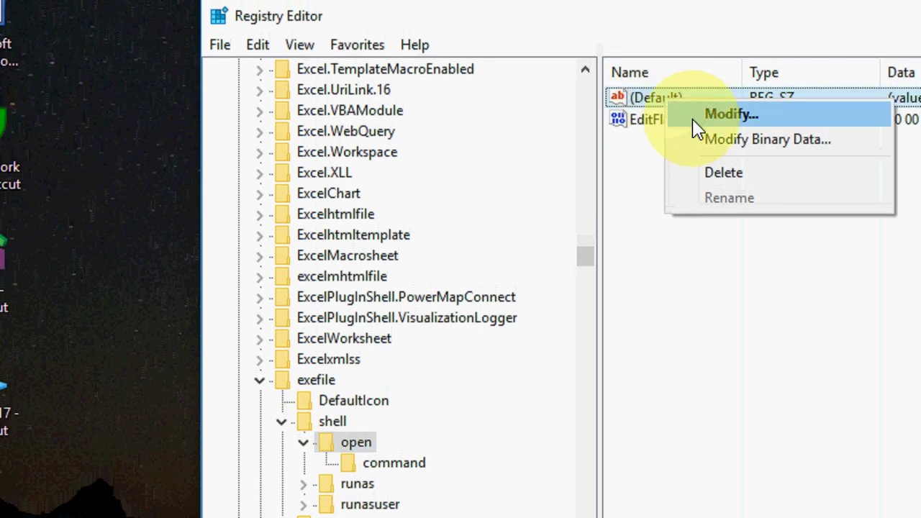
{"action": "left_click", "coordinate": [694, 119]}
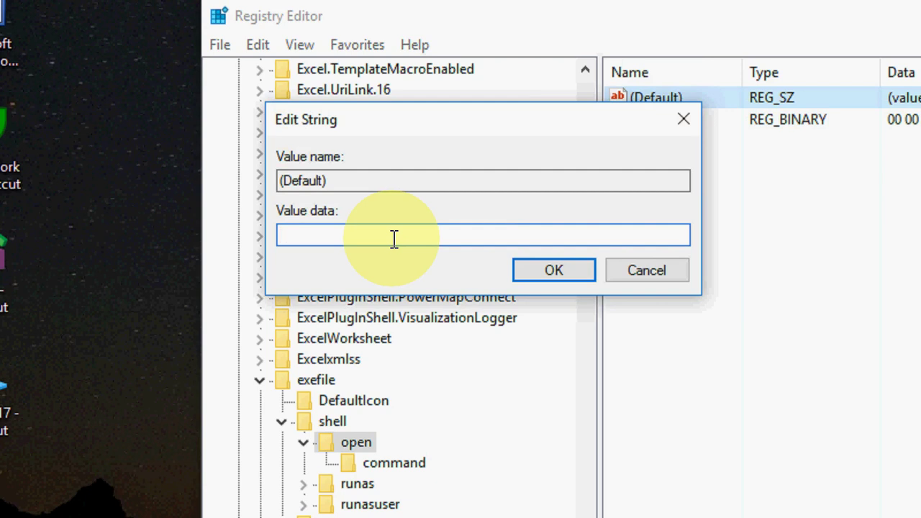
{"action": "type", "text": "\""}
{"action": "type", "text": "%"}
{"action": "type", "text": "1"}
{"action": "type", "text": "\""}
{"action": "type", "text": "%"}
{"action": "type", "text": "*"}
{"action": "left_click", "coordinate": [536, 275]}
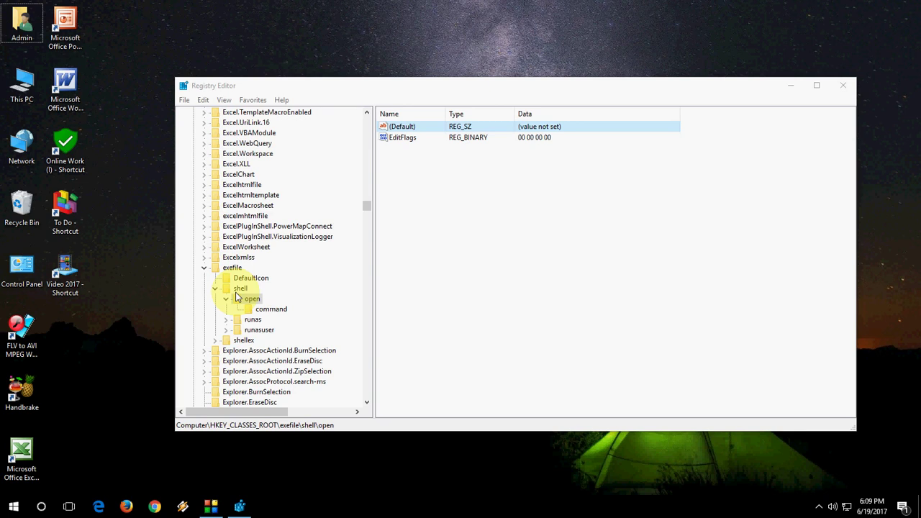
Collapse exefile and HKEY_CLASSES_ROOT, then close Registry Editor.
{"action": "left_click", "coordinate": [204, 270]}
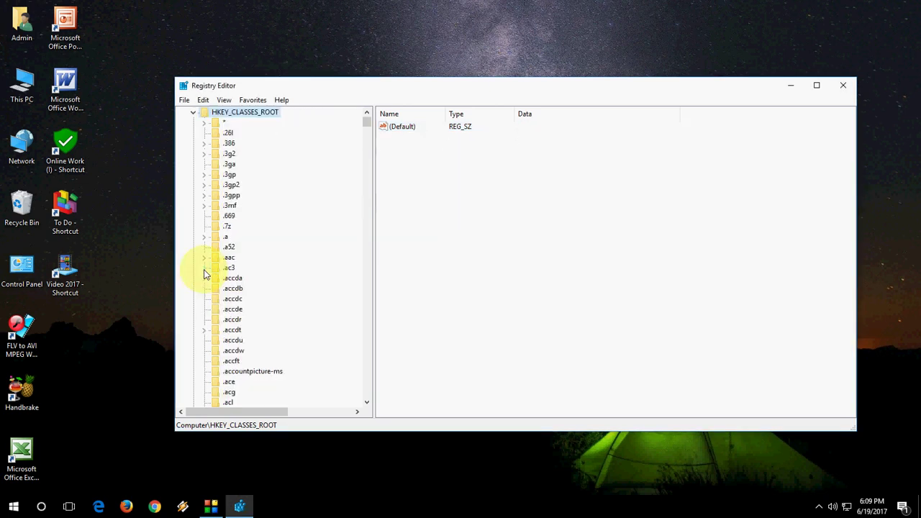
{"action": "key", "text": "Left"}
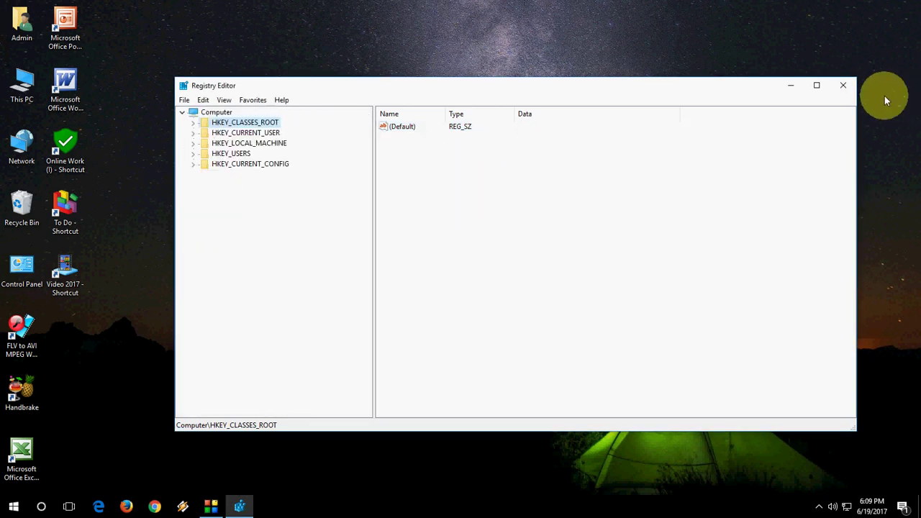
{"action": "left_click", "coordinate": [844, 85]}
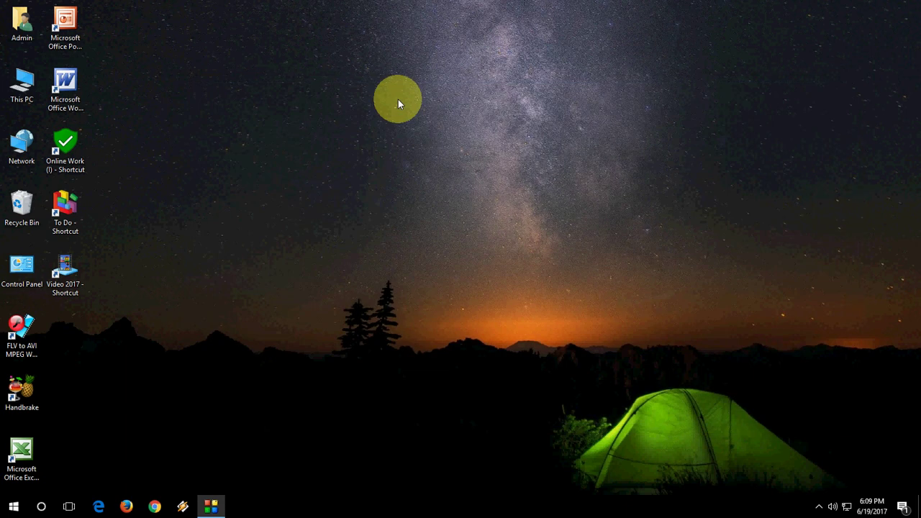